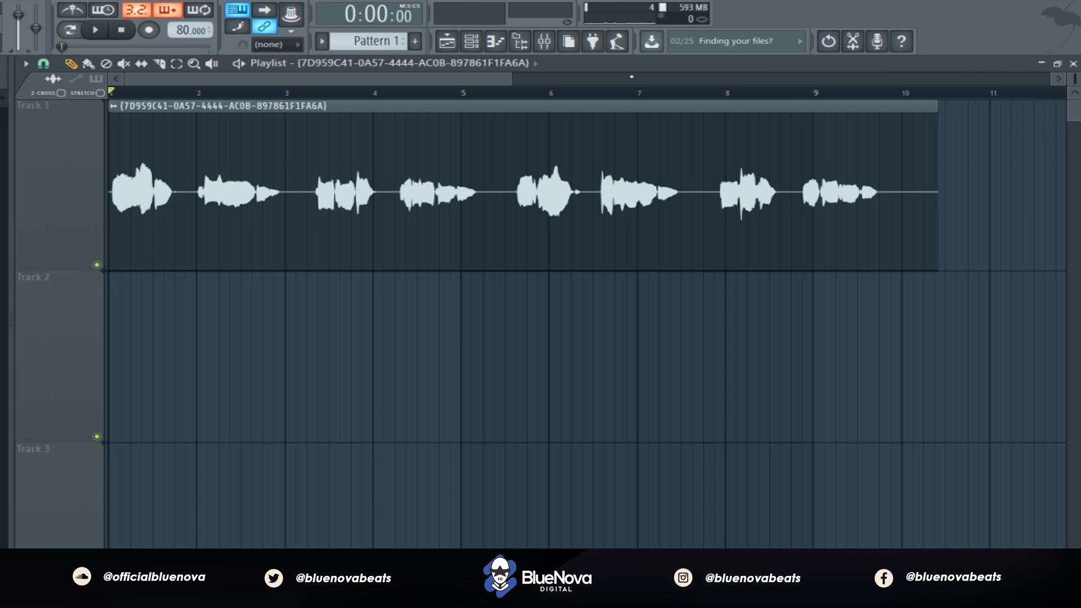
Open the mixer and play the dry lead vocal to hear its sound on the Lead Vox track.
click(544, 41)
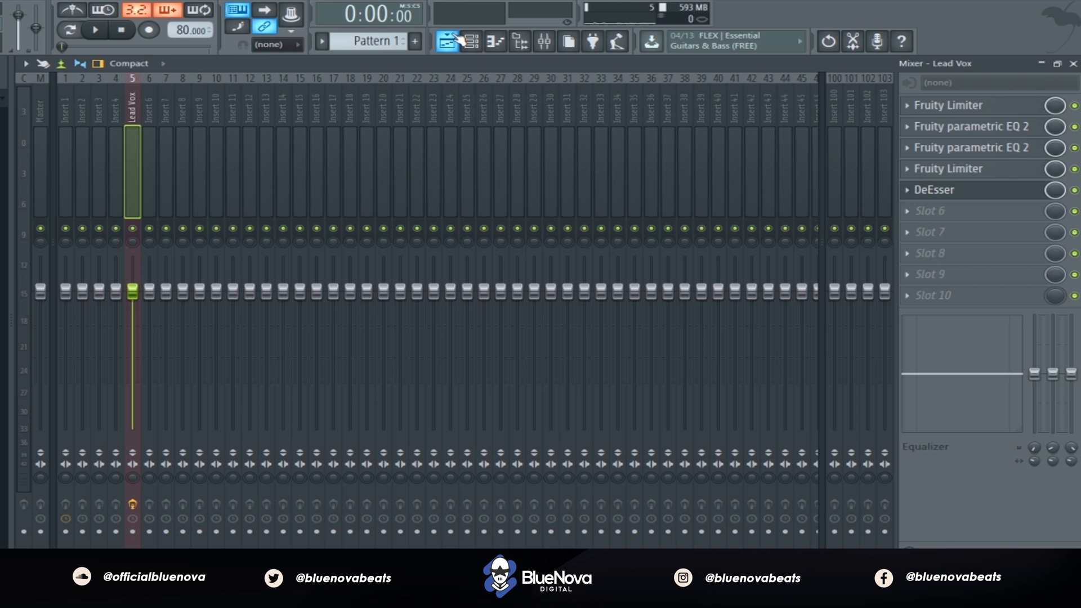
key(space)
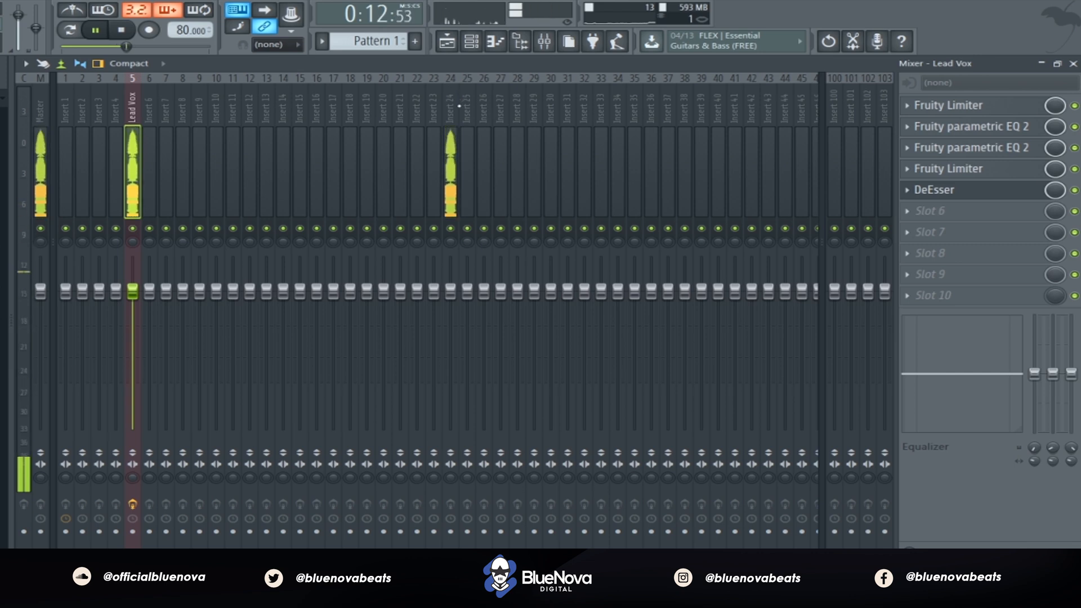
key(space)
Route the Lead Vox mixer track exclusively to Insert 25.
click(453, 107)
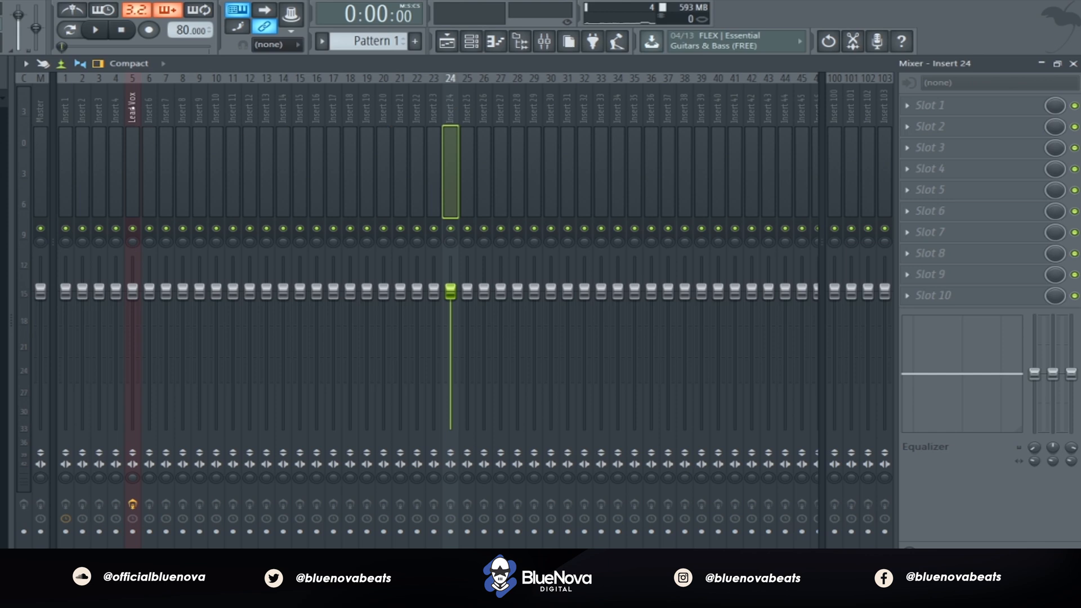
click(132, 172)
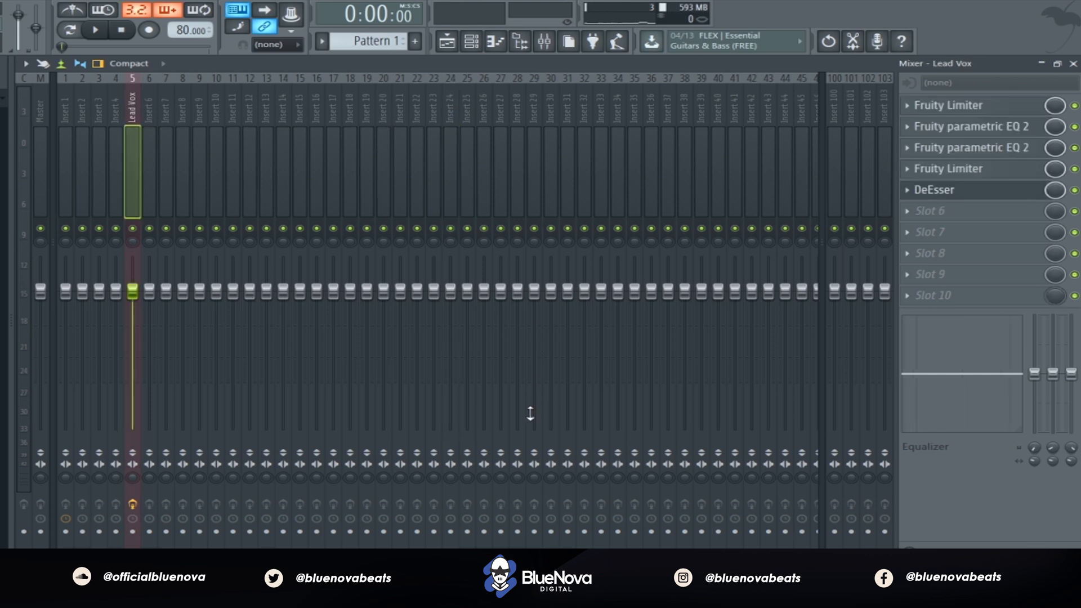
right_click(467, 558)
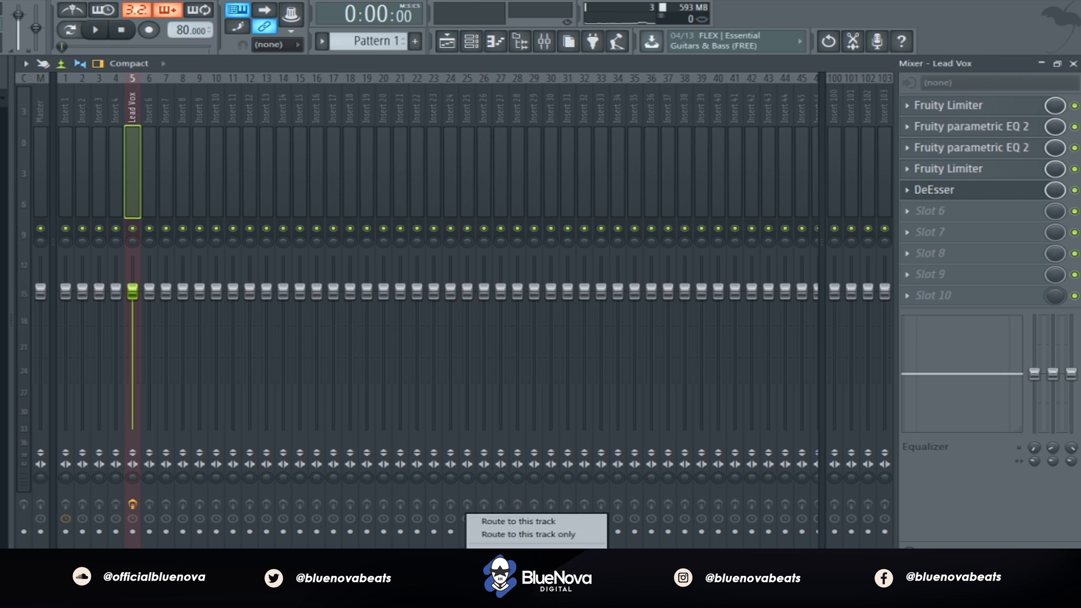
click(518, 540)
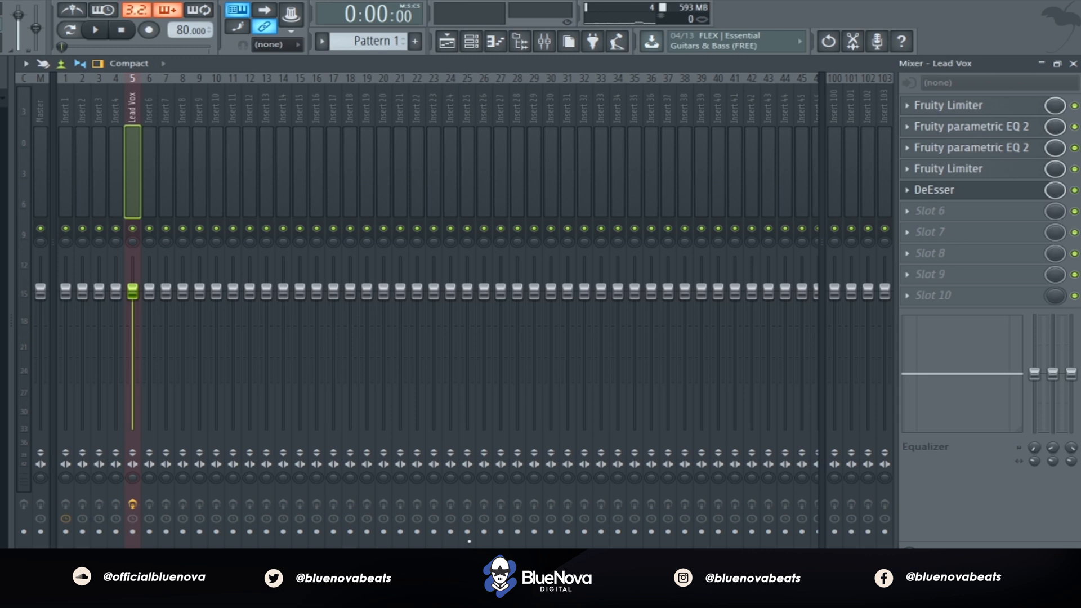
Load Fruity Peak Controller and Fruity Reeverb 2 into the first two effect slots of Insert 25.
click(468, 119)
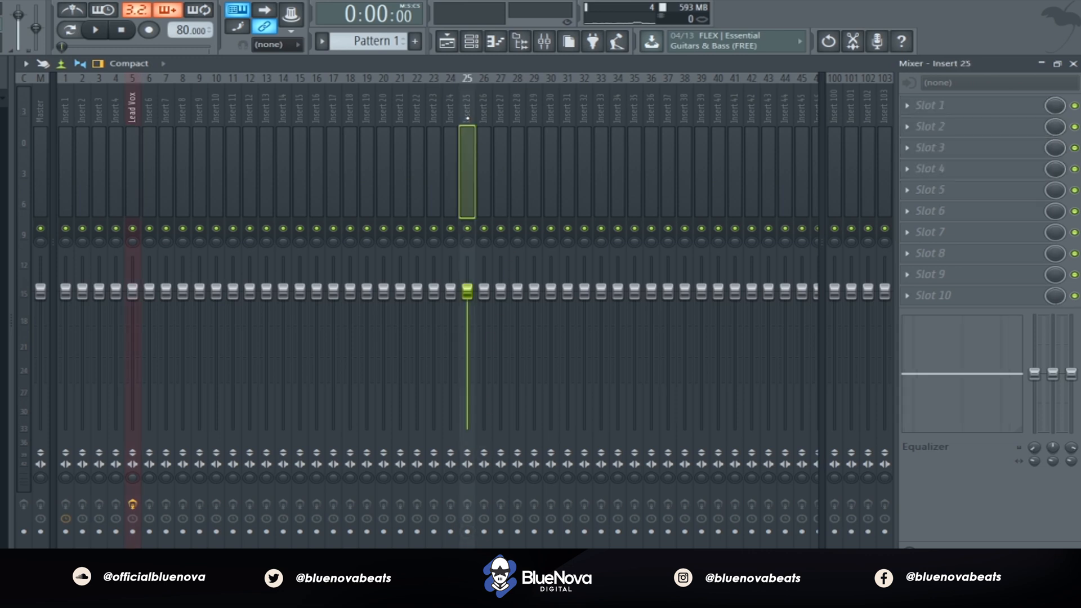
click(945, 109)
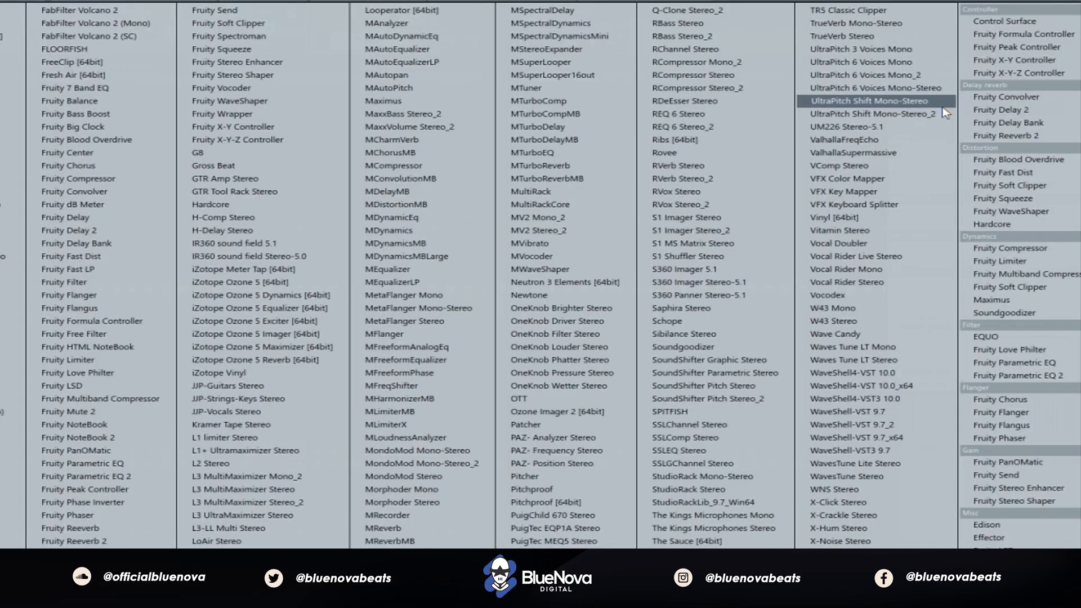
click(137, 491)
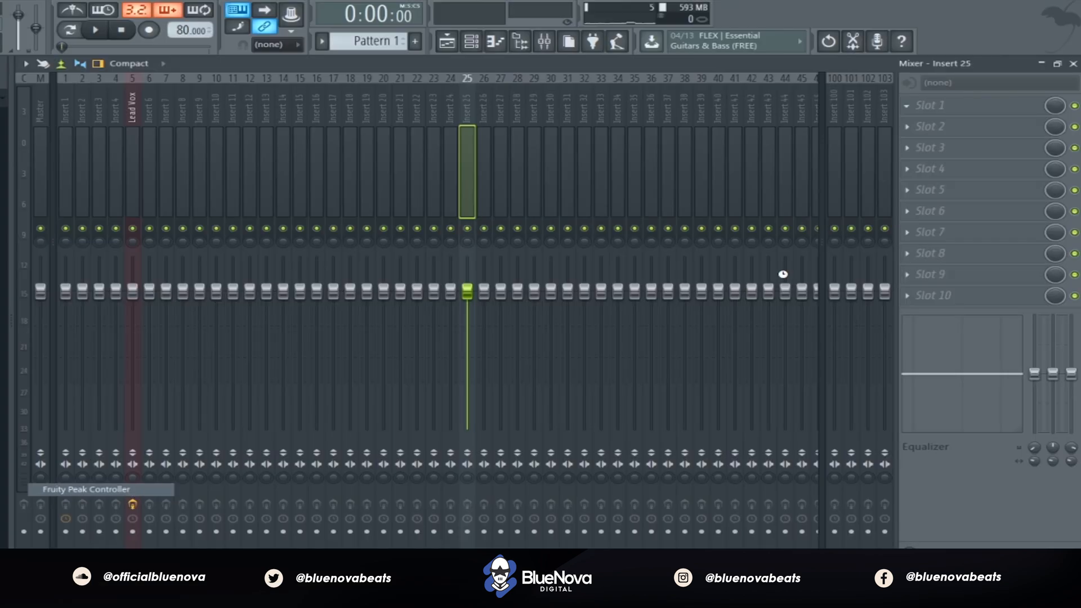
click(965, 137)
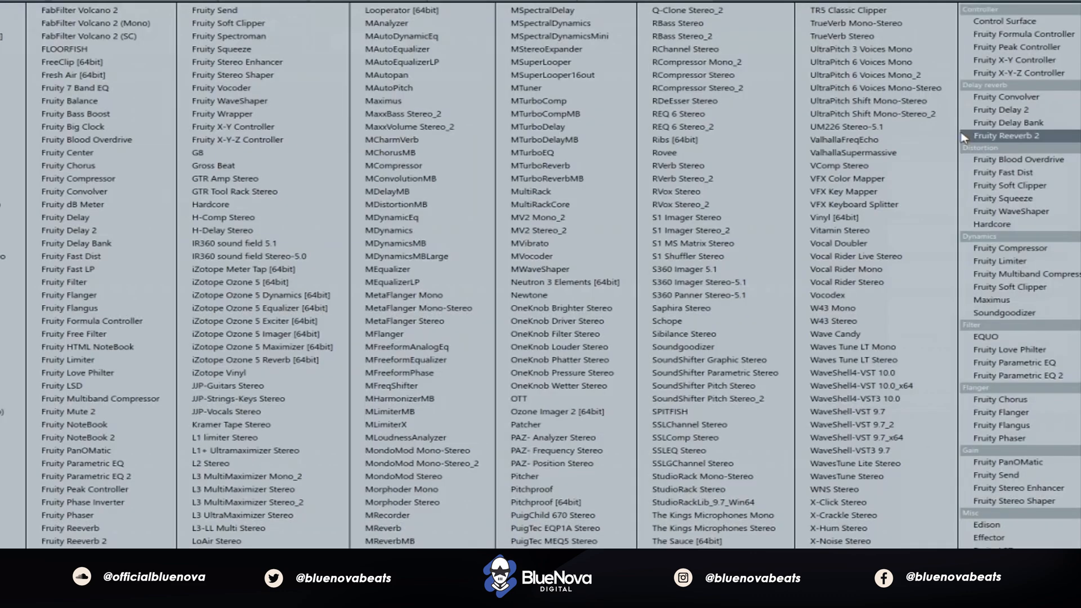
click(106, 540)
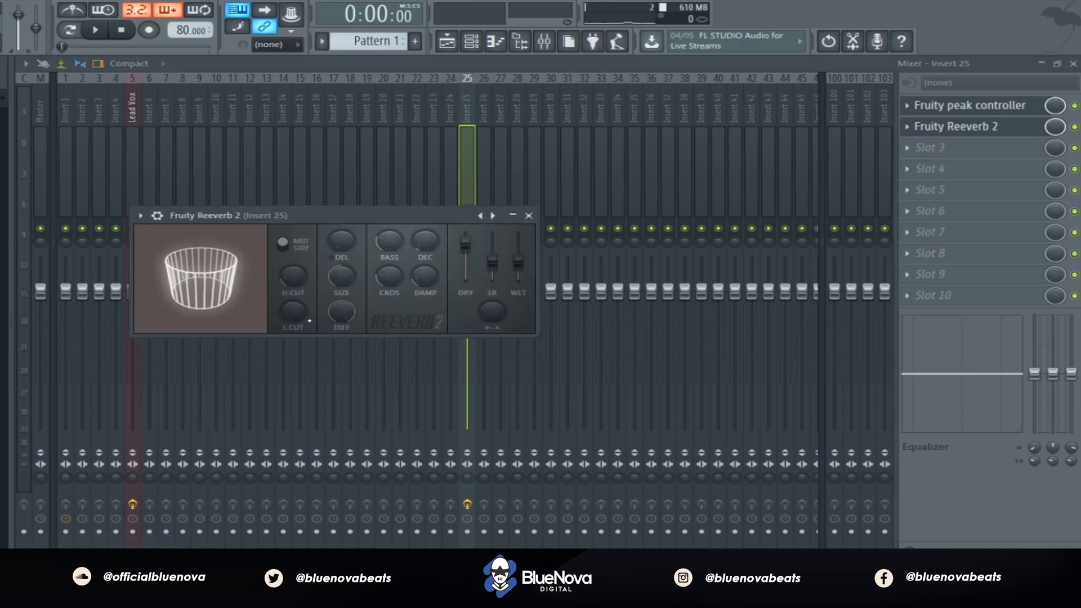
Adjust Fruity Reeverb 2's low cut, wet level, damping, room size and bass, then close the plugin.
drag(292, 311, 293, 286)
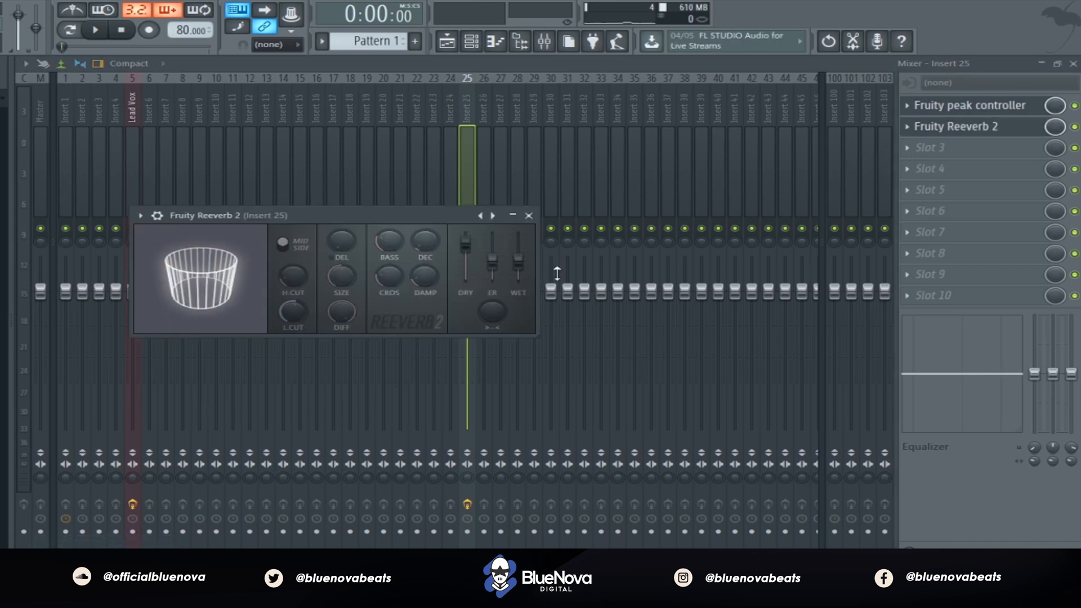
drag(527, 264, 527, 260)
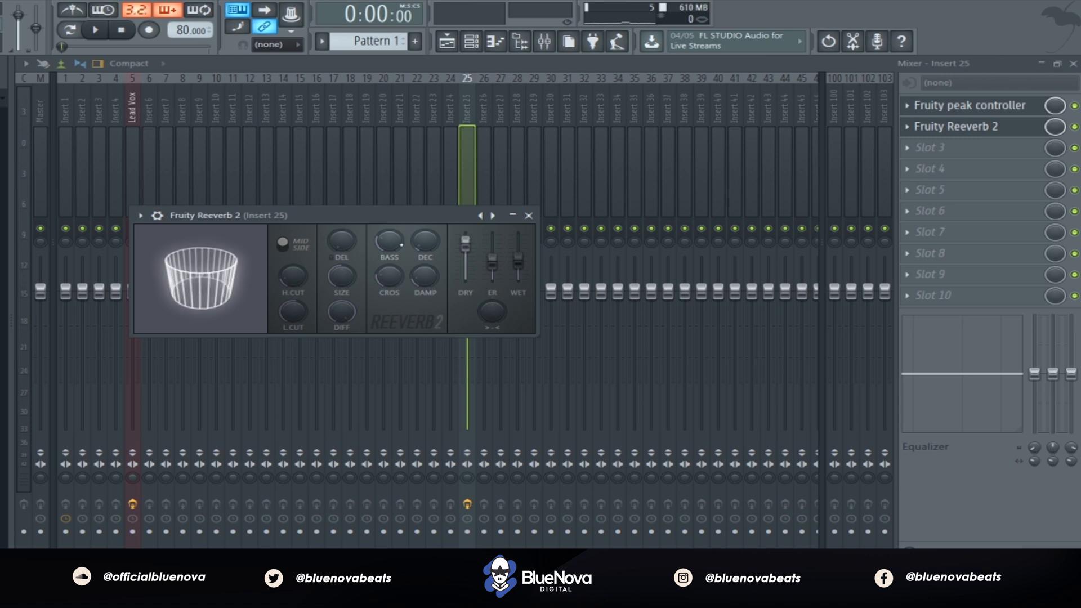
drag(425, 278, 426, 253)
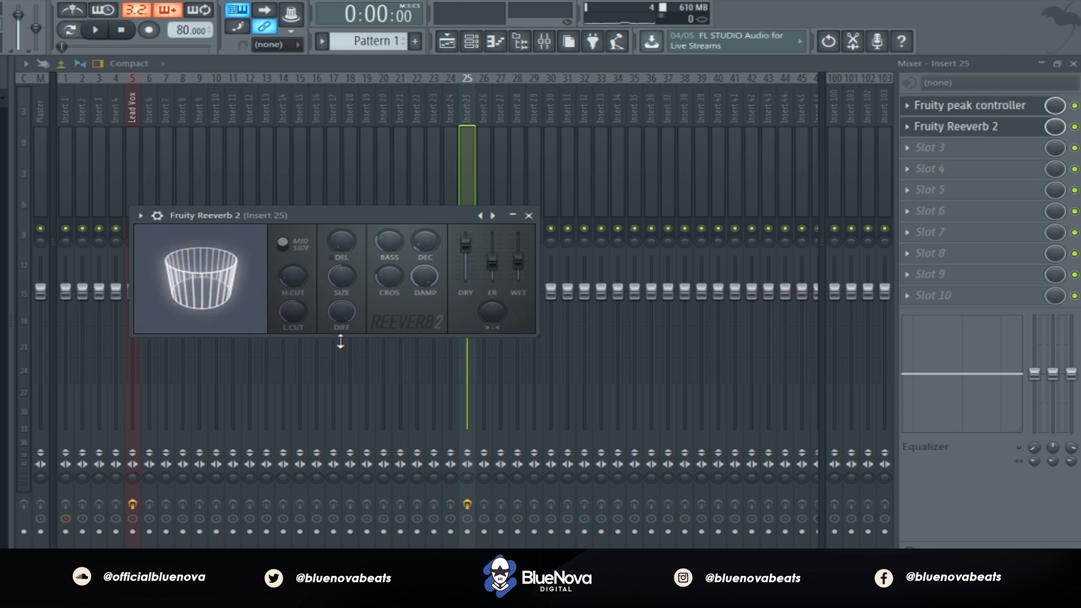
mouse_move(341, 276)
mouse_down()
mouse_move(341, 260)
mouse_move(341, 276)
mouse_up()
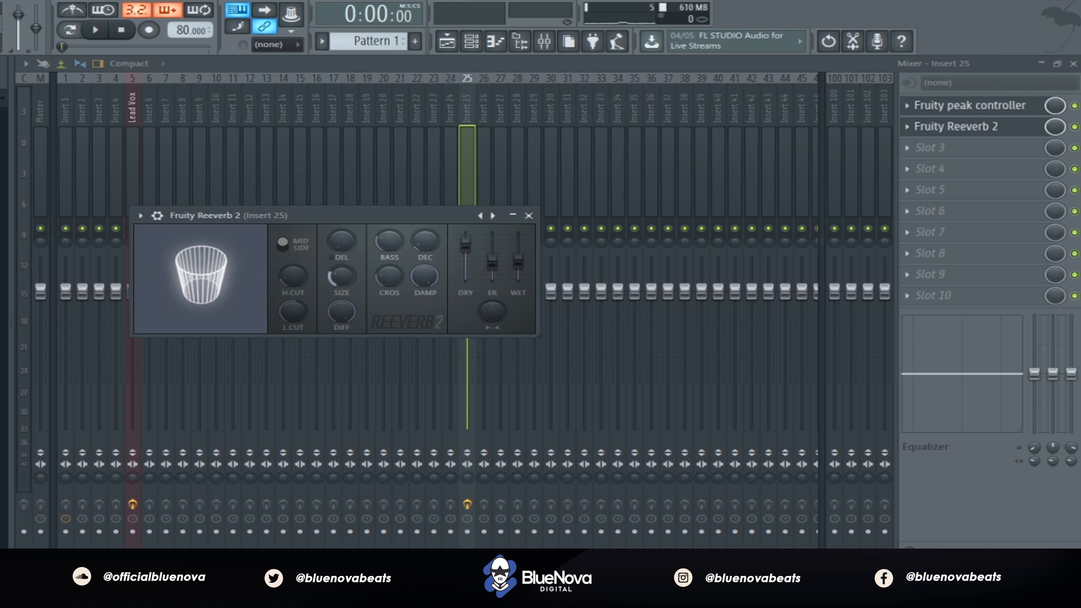
drag(389, 242, 388, 209)
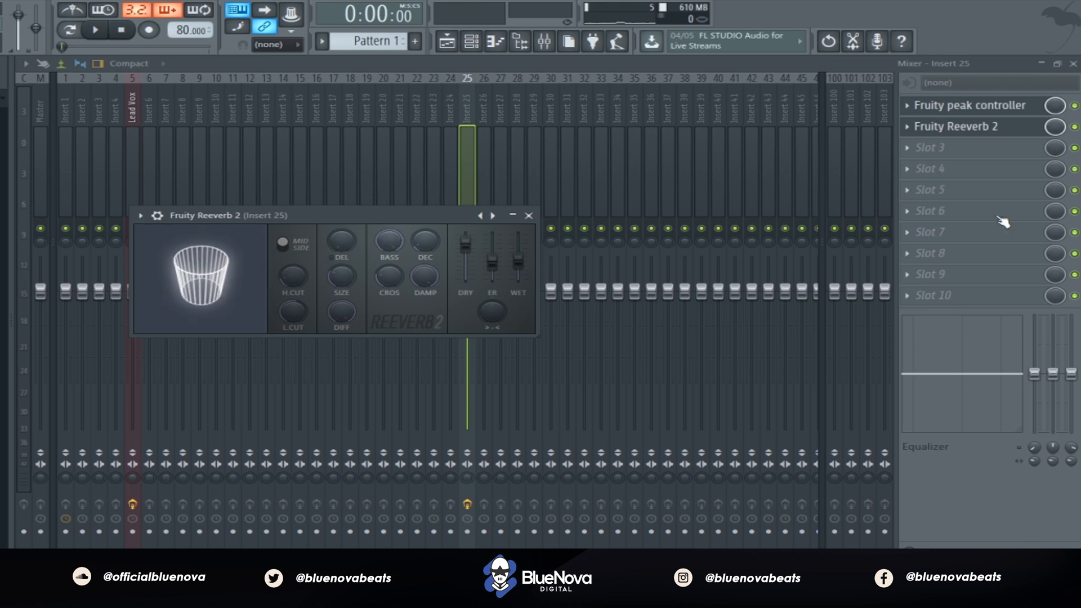
key(Escape)
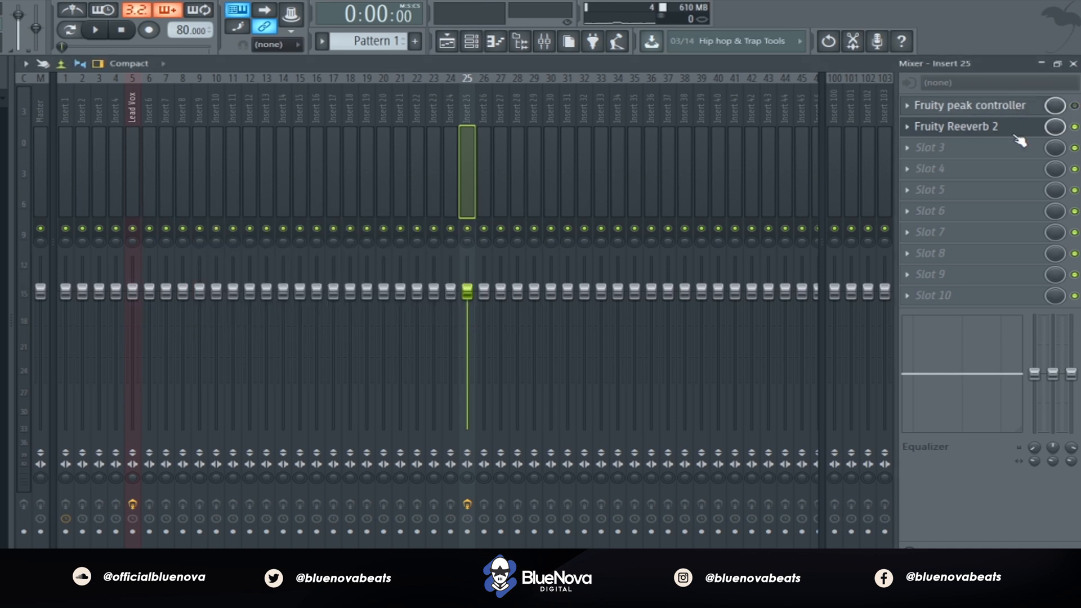
Play the vocal through Fruity Reeverb 2 on Insert 25 with the peak controller disabled to judge the reverb.
key(space)
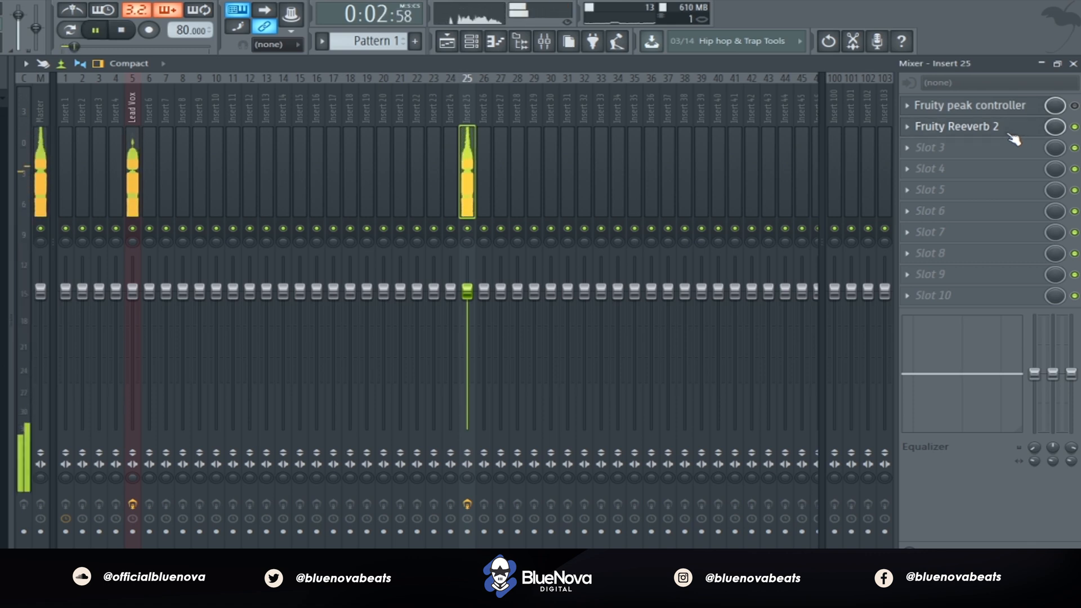
click(1011, 134)
key(space)
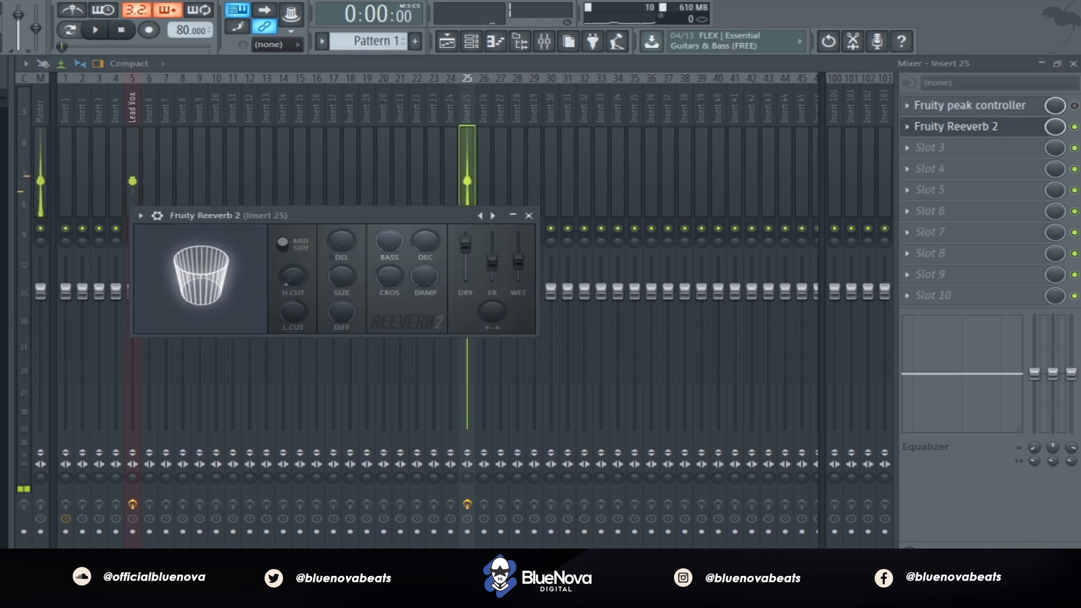
key(space)
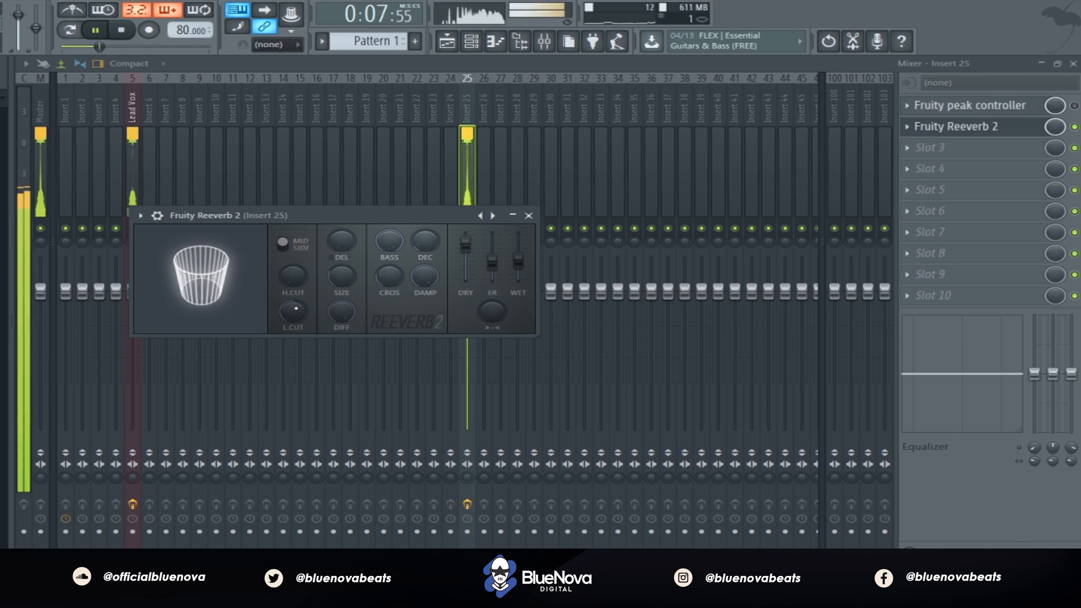
click(121, 30)
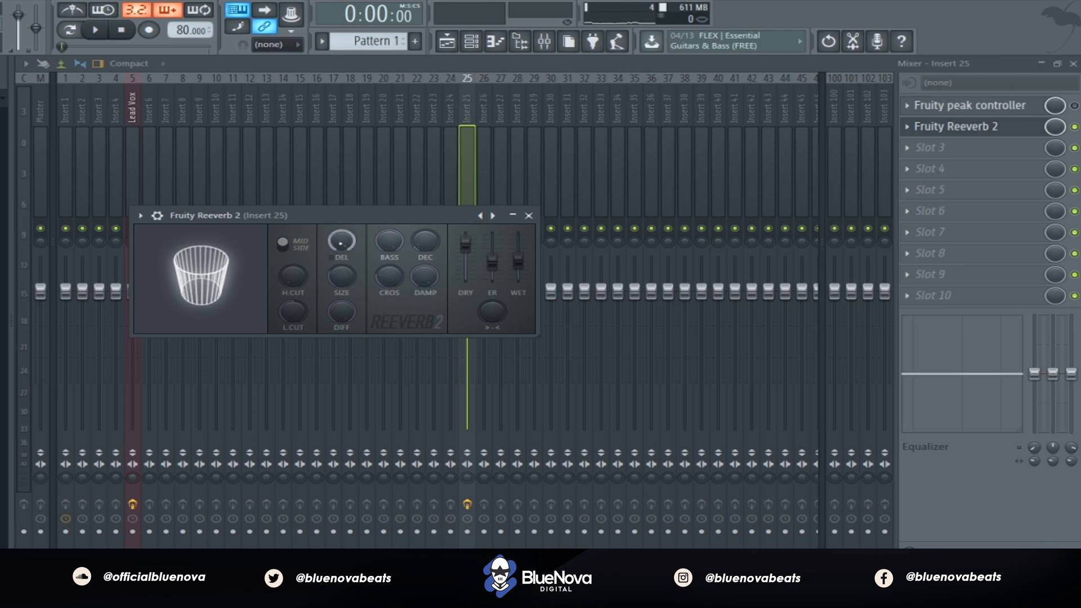
key(space)
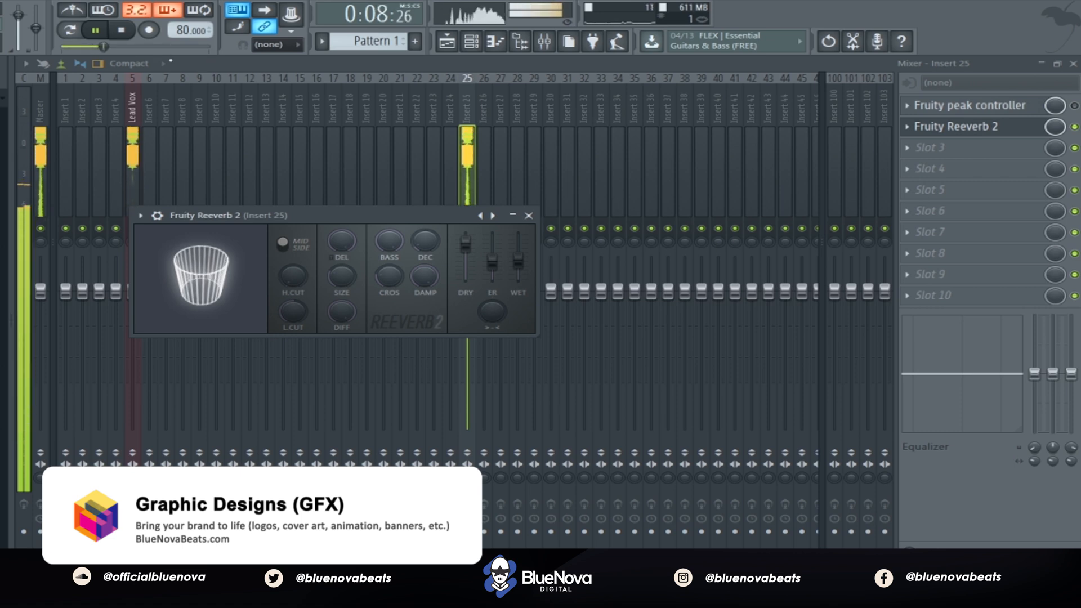
click(122, 31)
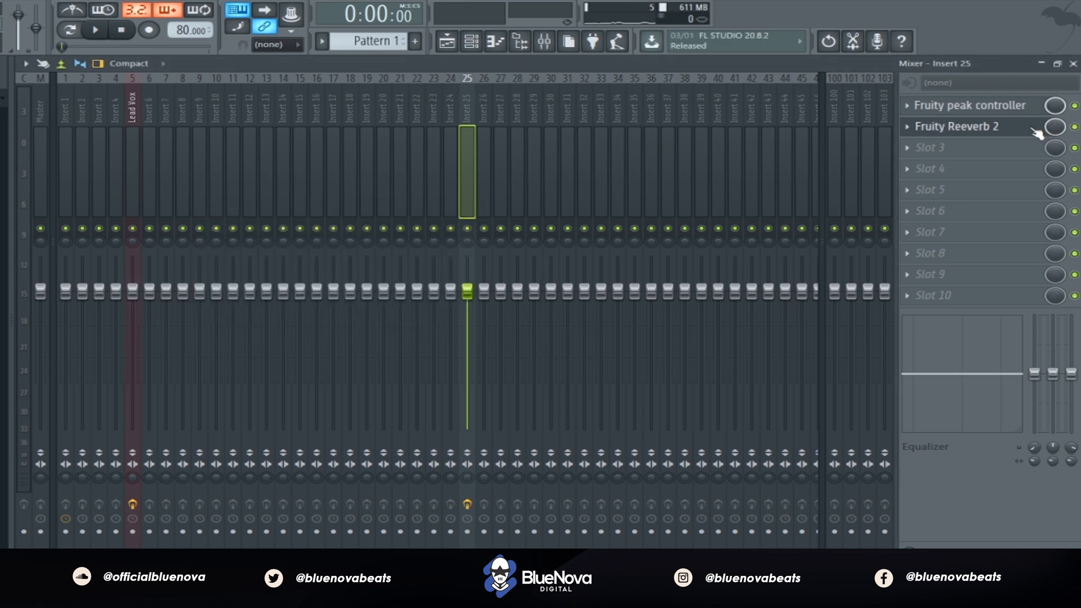
Turn off the peak controller's mute and link Fruity Reeverb 2's wet level to Peak ctrl - Peak with the Inverted mapping formula.
click(1028, 106)
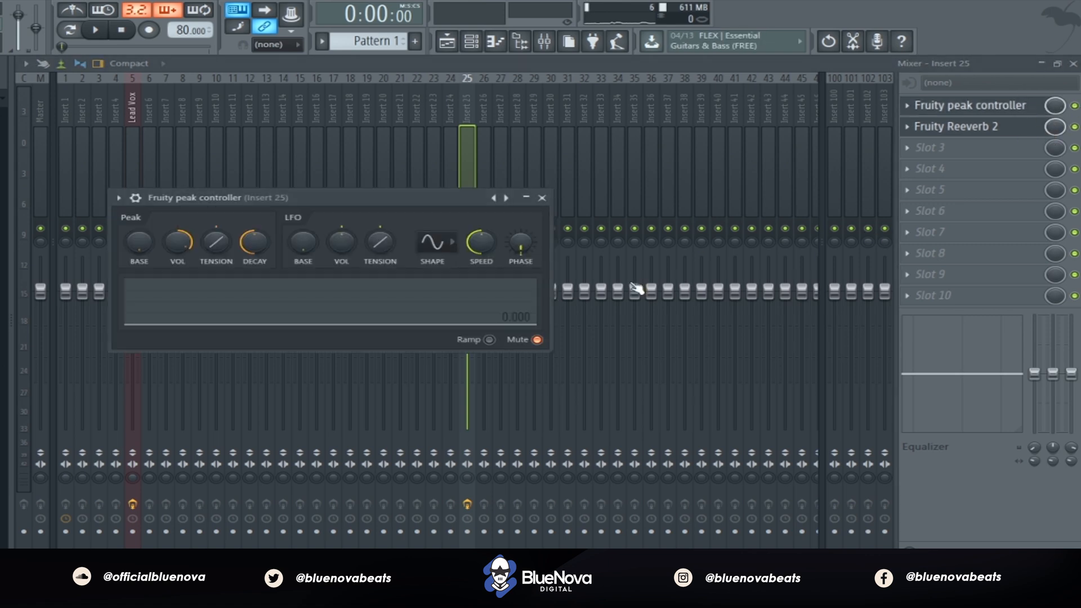
click(538, 340)
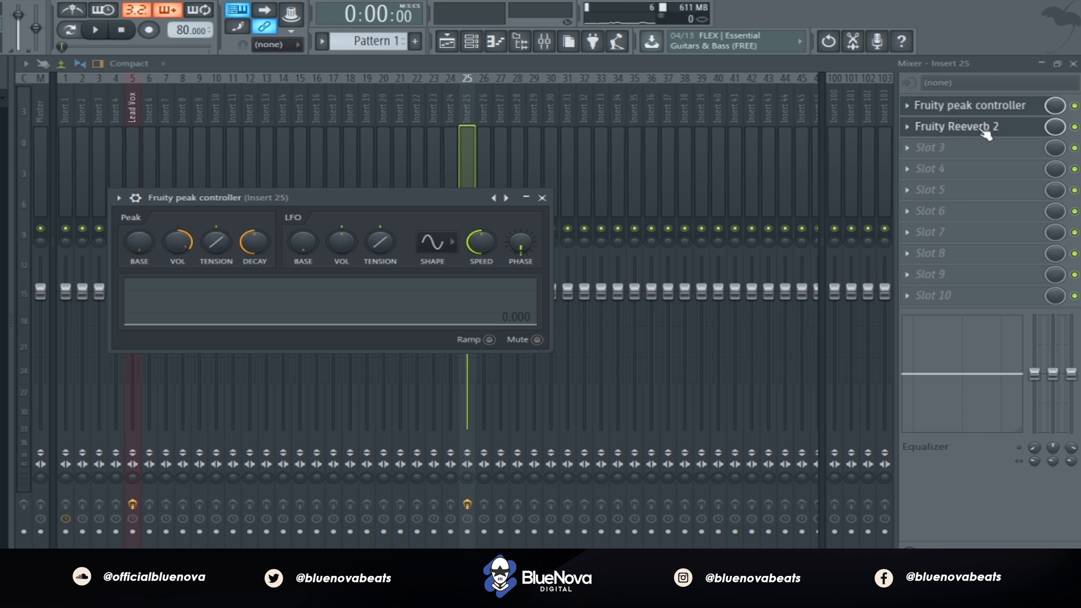
click(1002, 130)
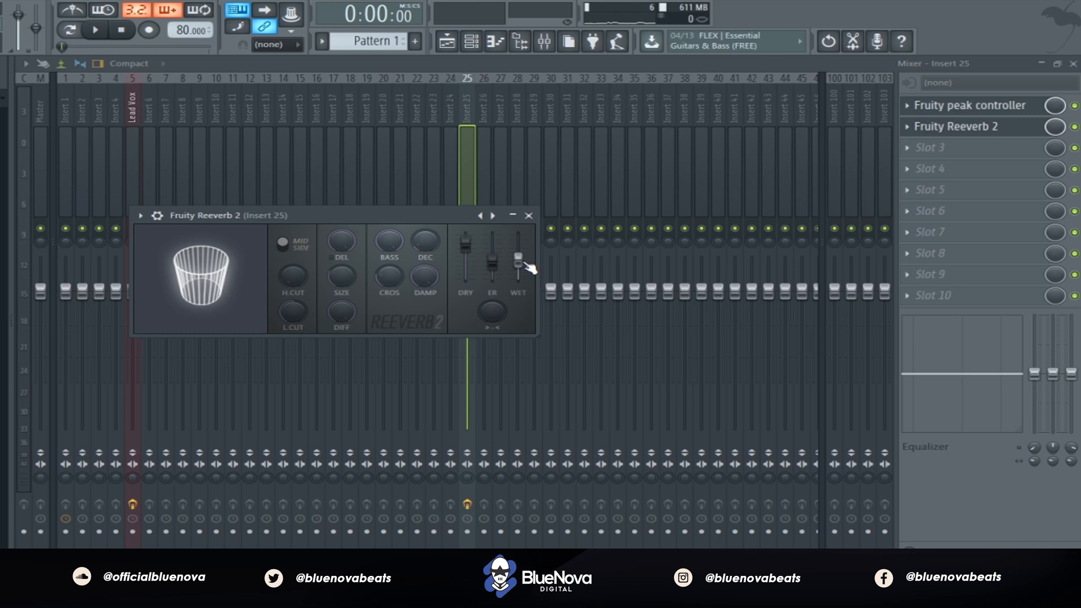
right_click(524, 263)
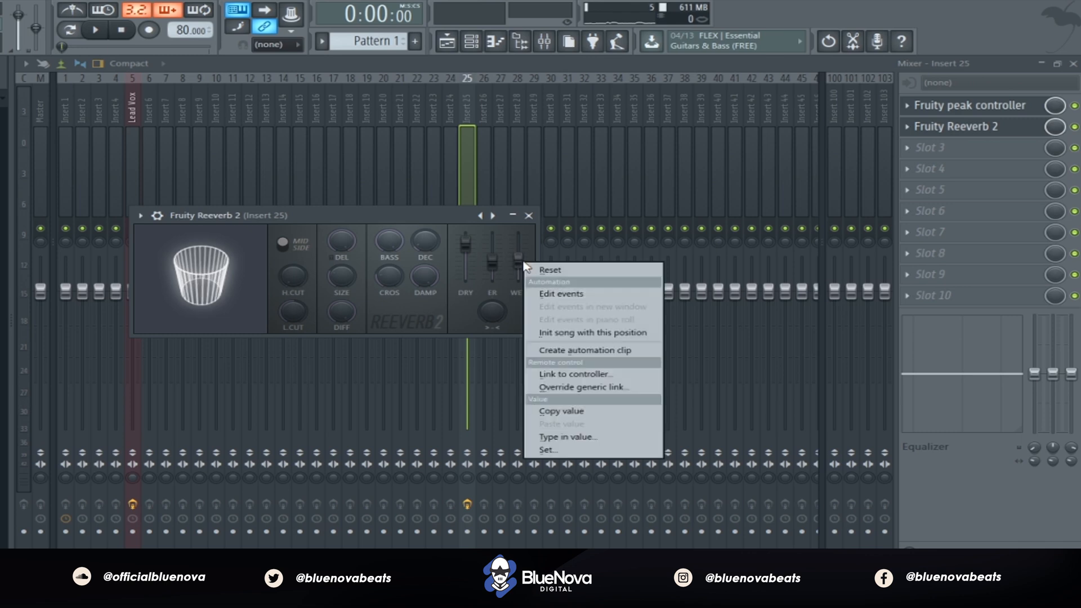
click(591, 373)
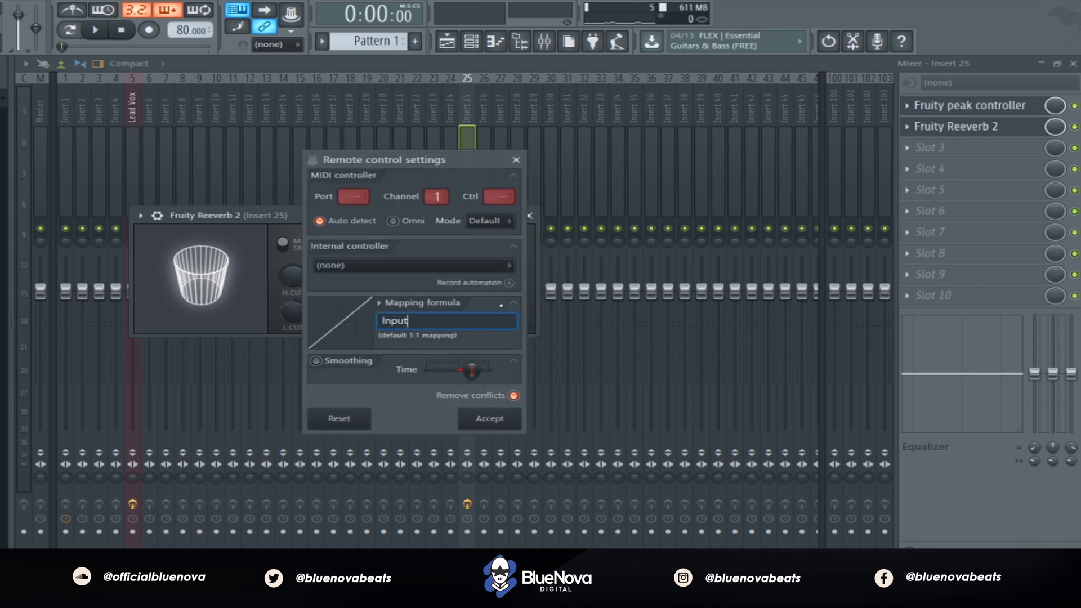
click(388, 270)
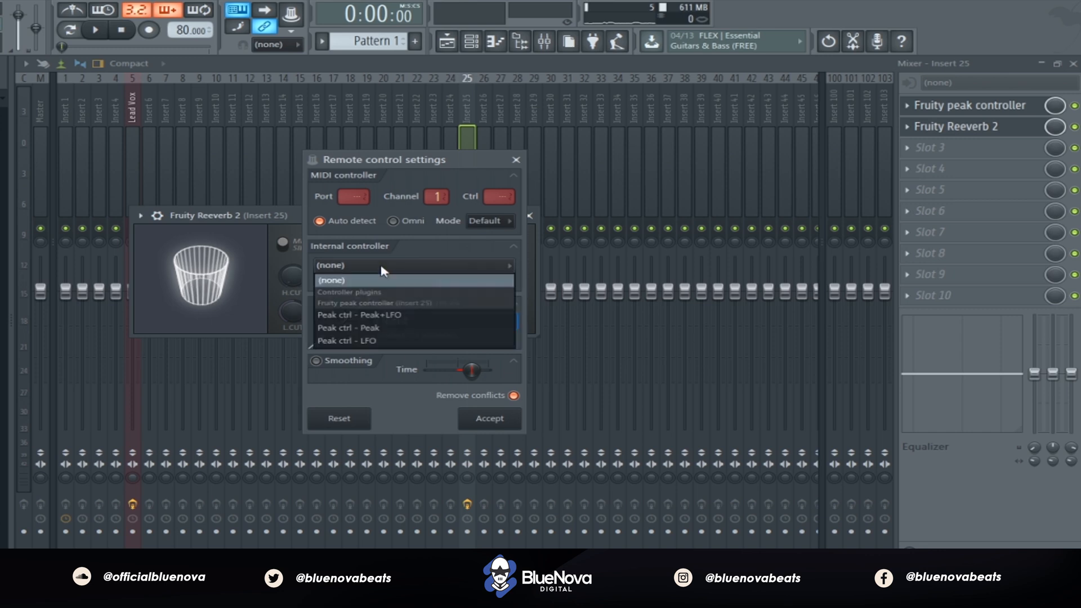
click(404, 331)
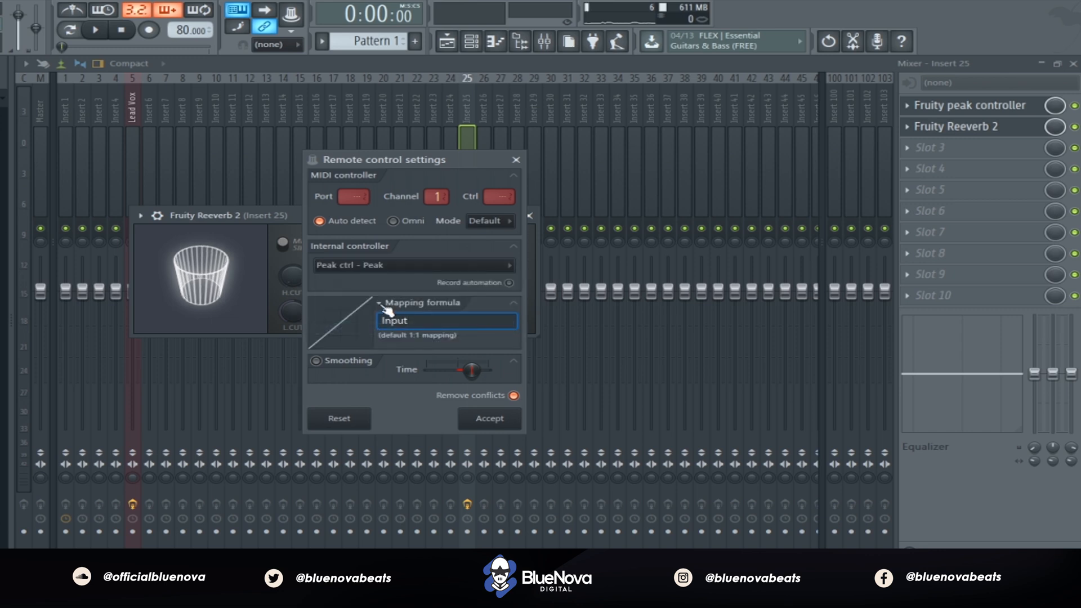
click(382, 306)
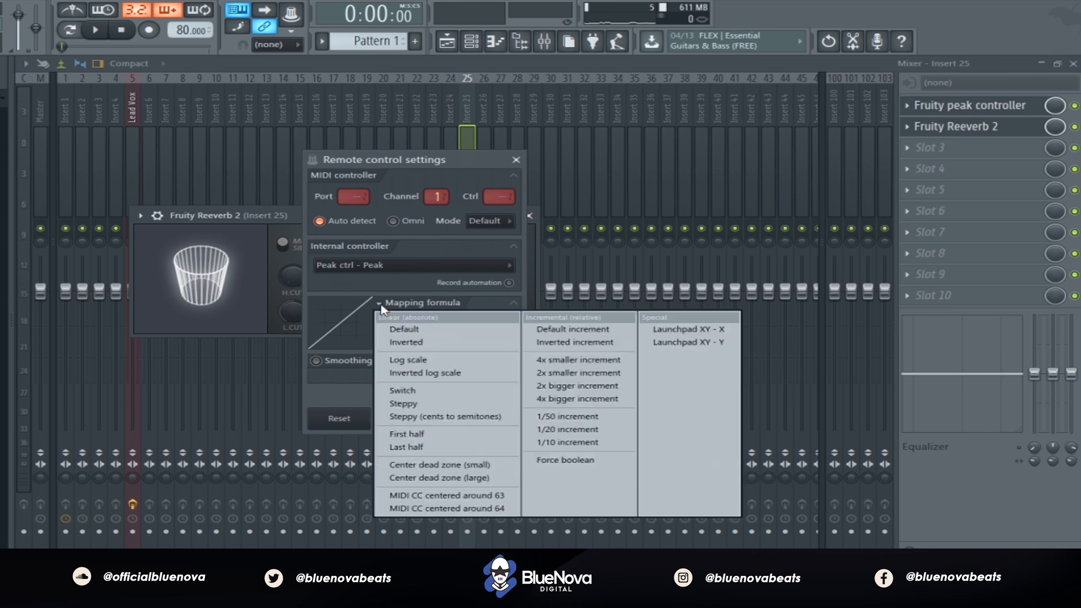
click(416, 341)
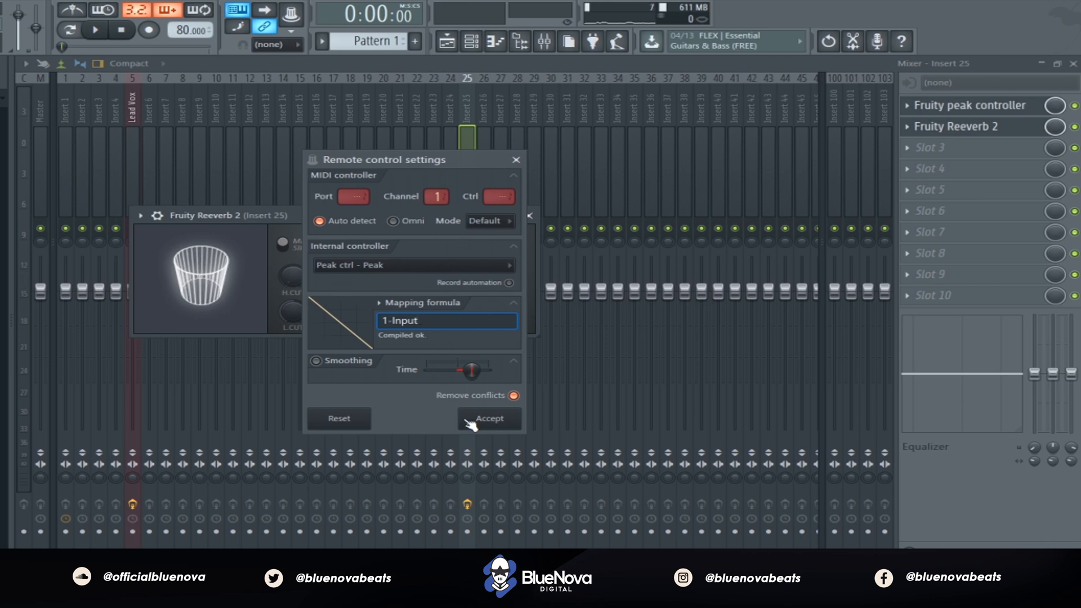
click(487, 423)
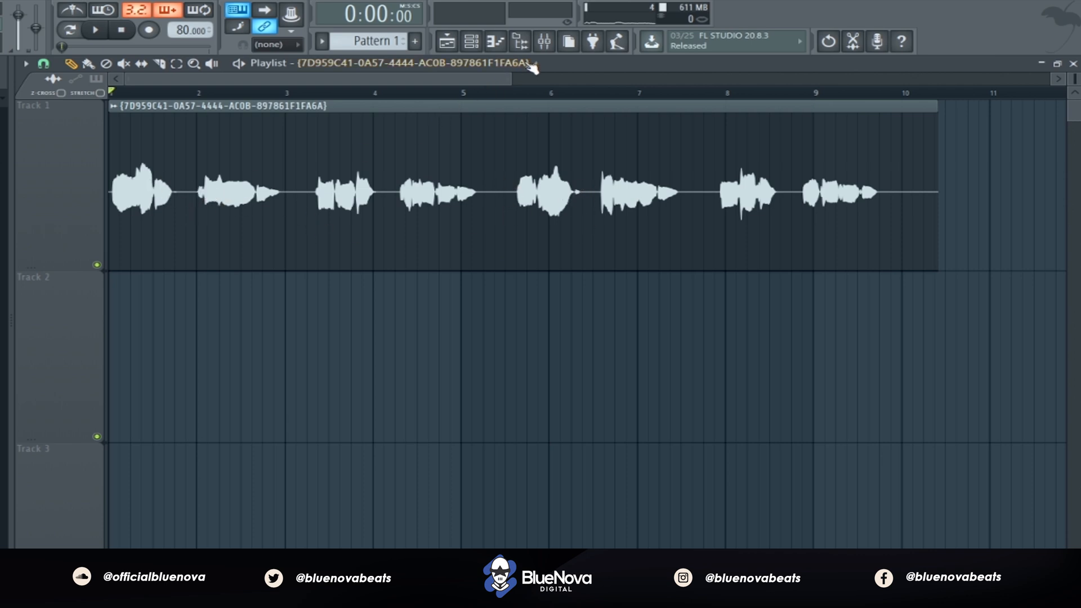
Reopen Insert 25's peak controller and raise its peak Base to maximum while playing the vocal.
click(546, 45)
click(543, 41)
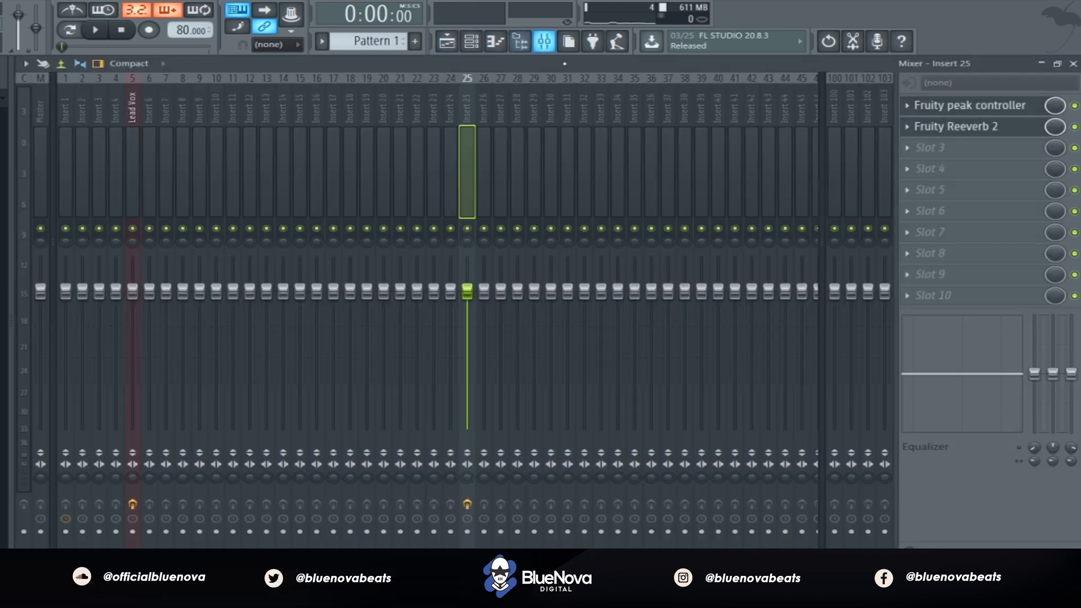
click(970, 107)
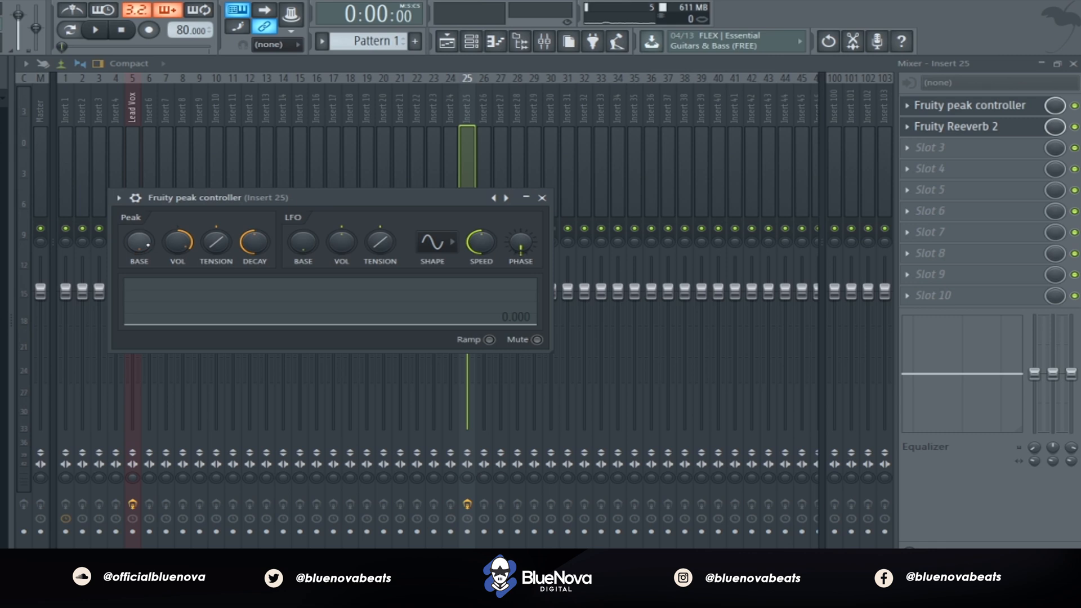
drag(140, 246, 141, 243)
key(space)
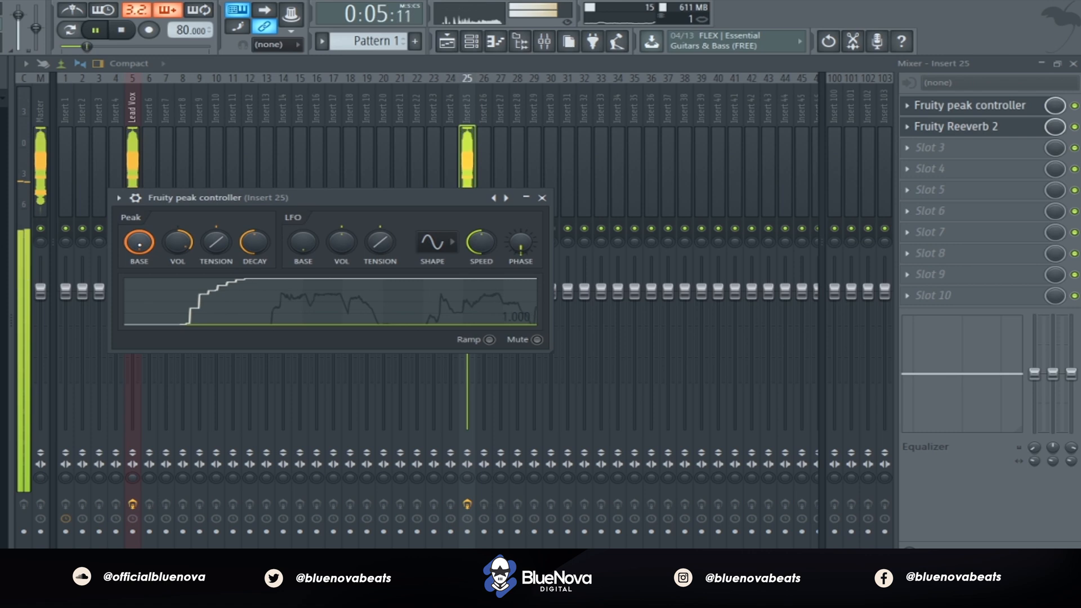
key(space)
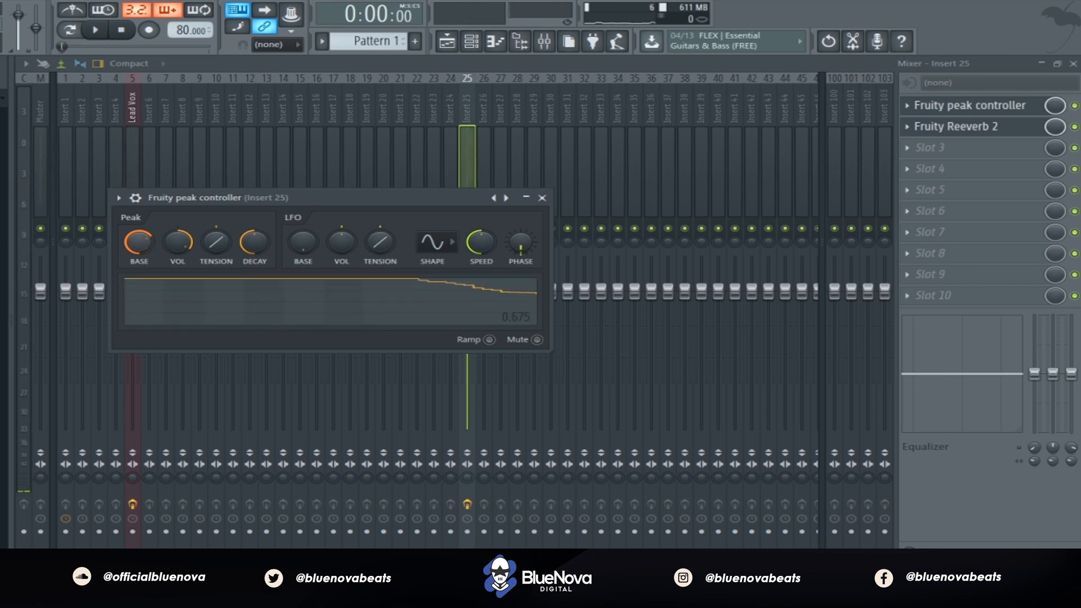
Play the vocal while trying lower peak Base settings, and set the peak Base to about 0.49.
key(space)
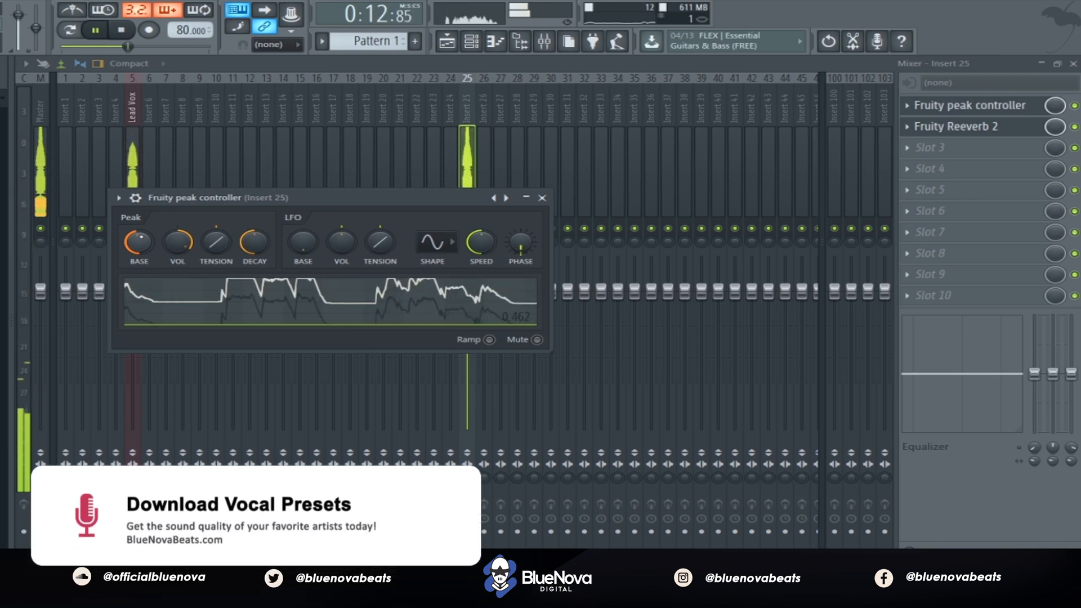
key(space)
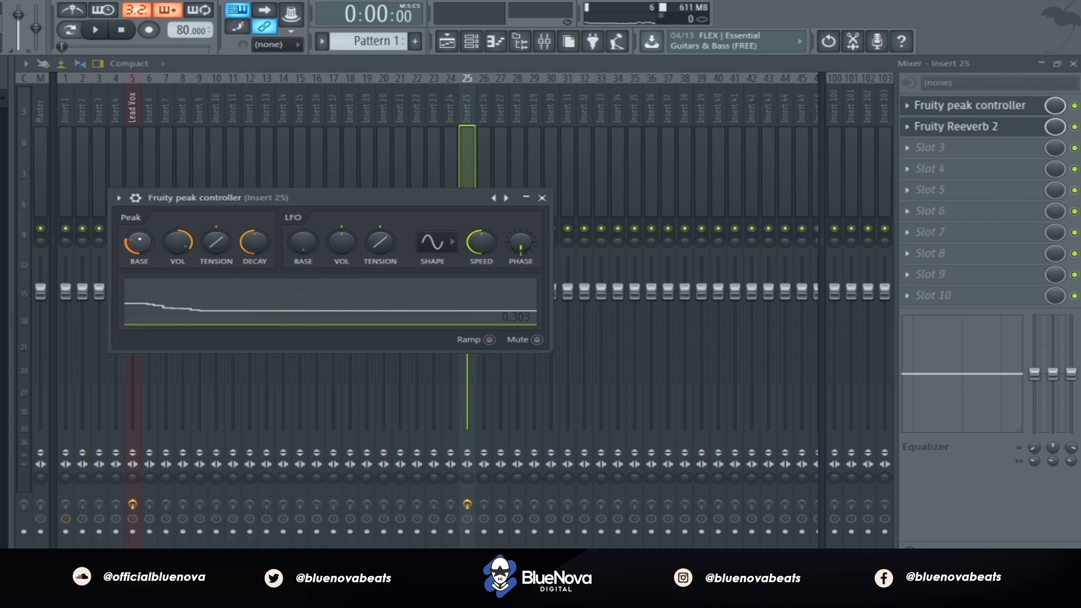
drag(139, 242, 139, 222)
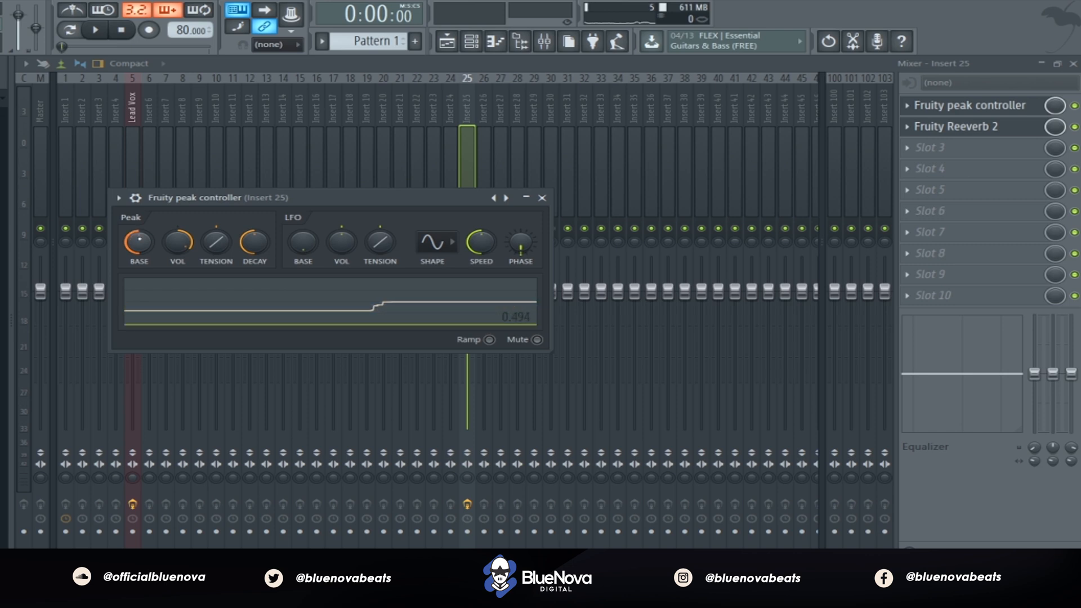